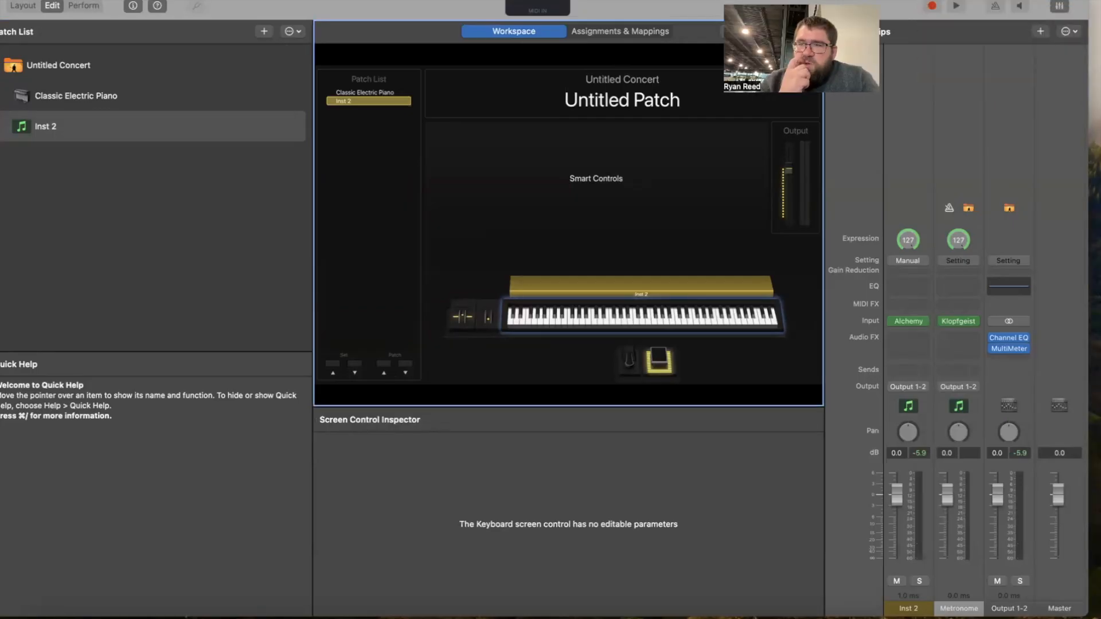
Add one software instrument channel strip routed to Output 1-2 and audition a key on the on-screen keyboard.
left_click(1041, 32)
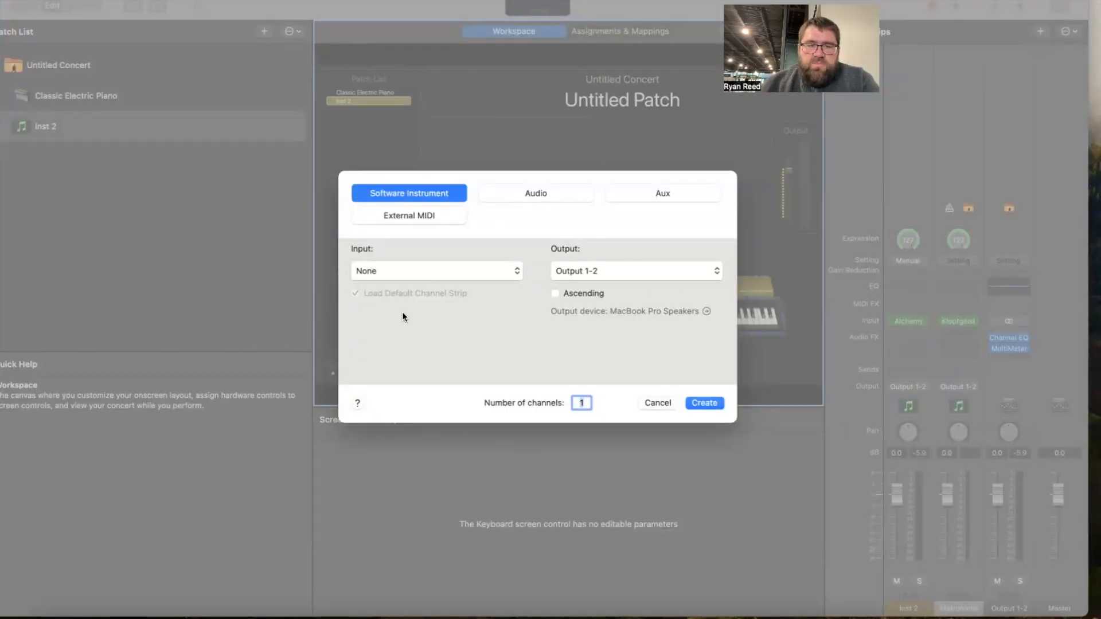
left_click(710, 404)
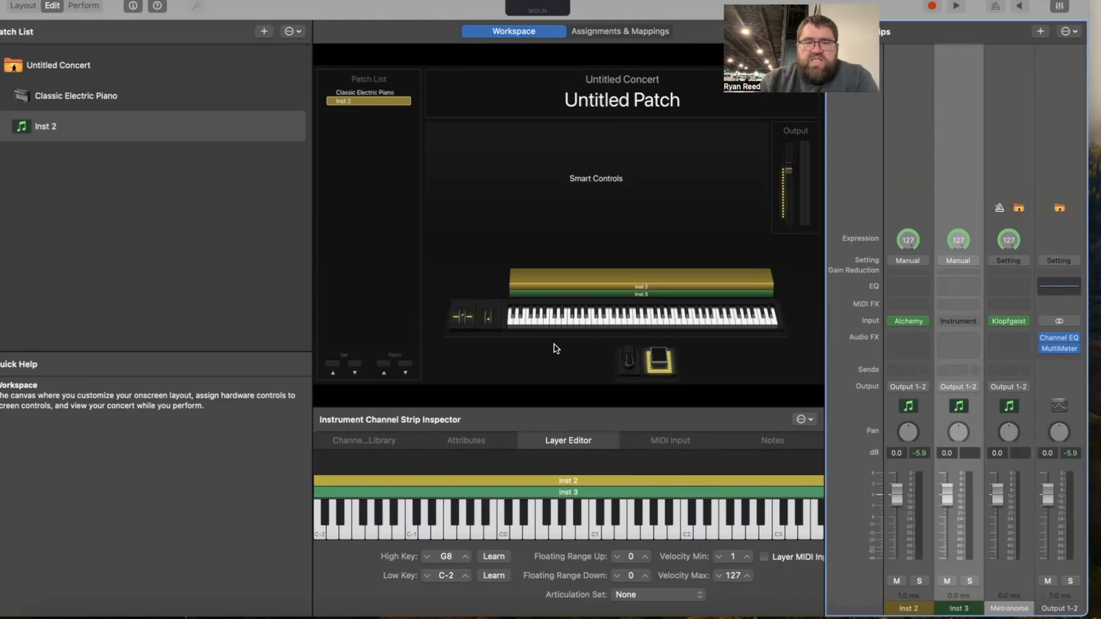
left_click(697, 326)
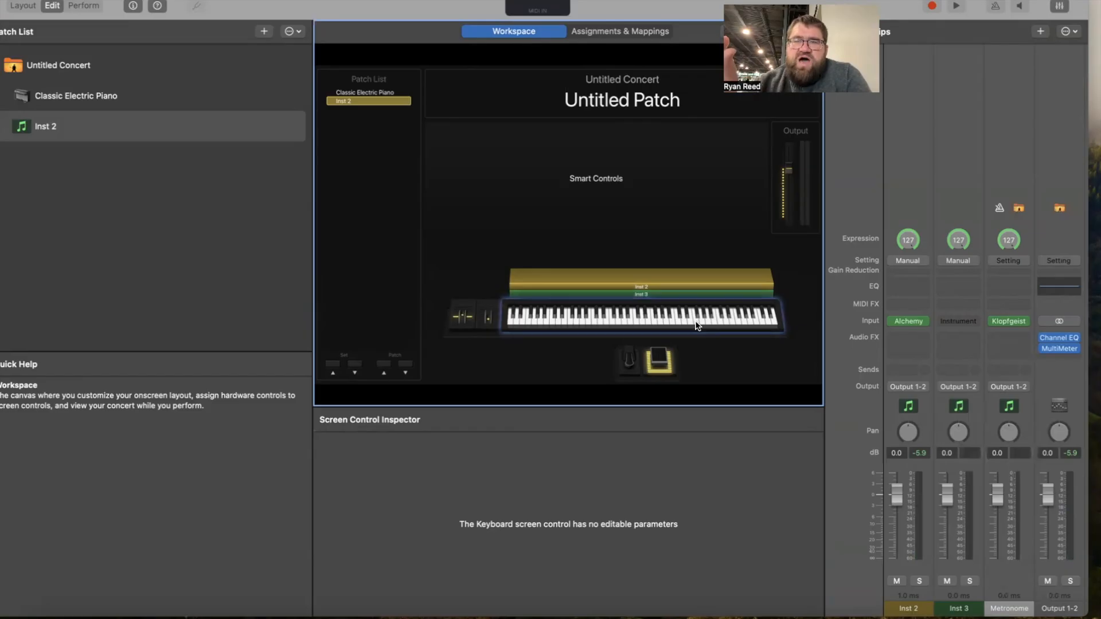
left_click(695, 326)
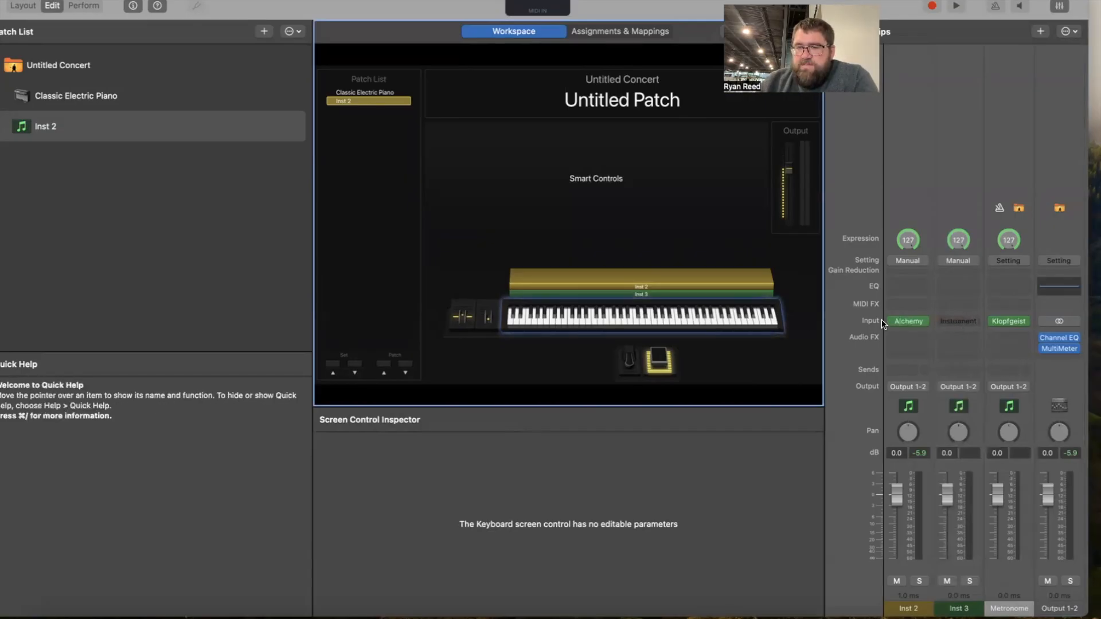
Insert the Sampler (Multi-Sample) instrument on the Inst 3 channel strip and bring its Mapping section into view.
left_click(958, 322)
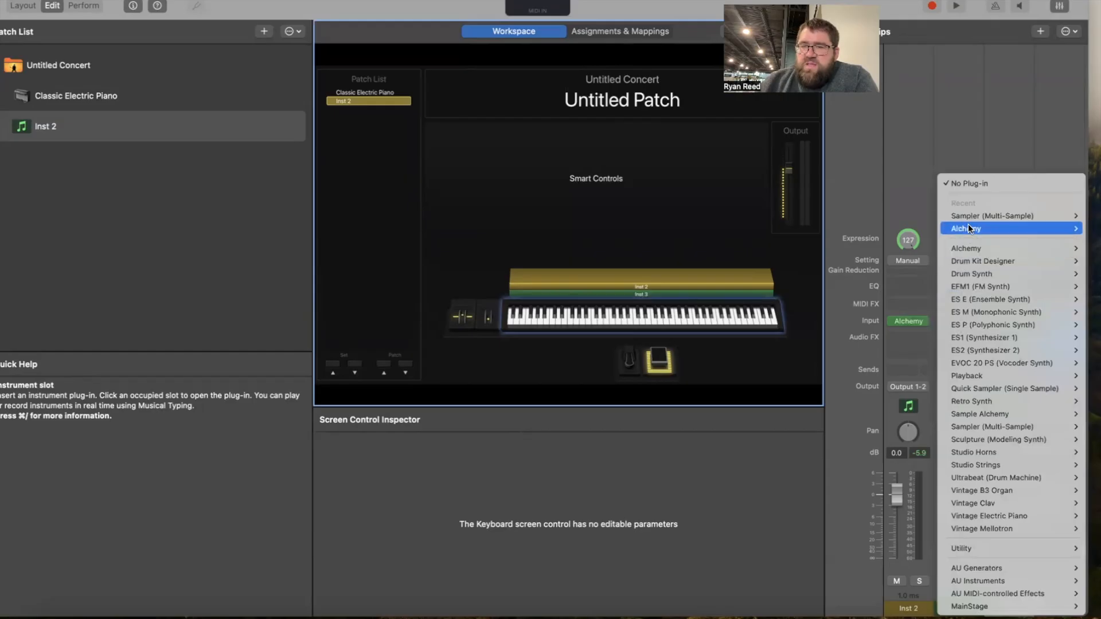
mouse_move(969, 217)
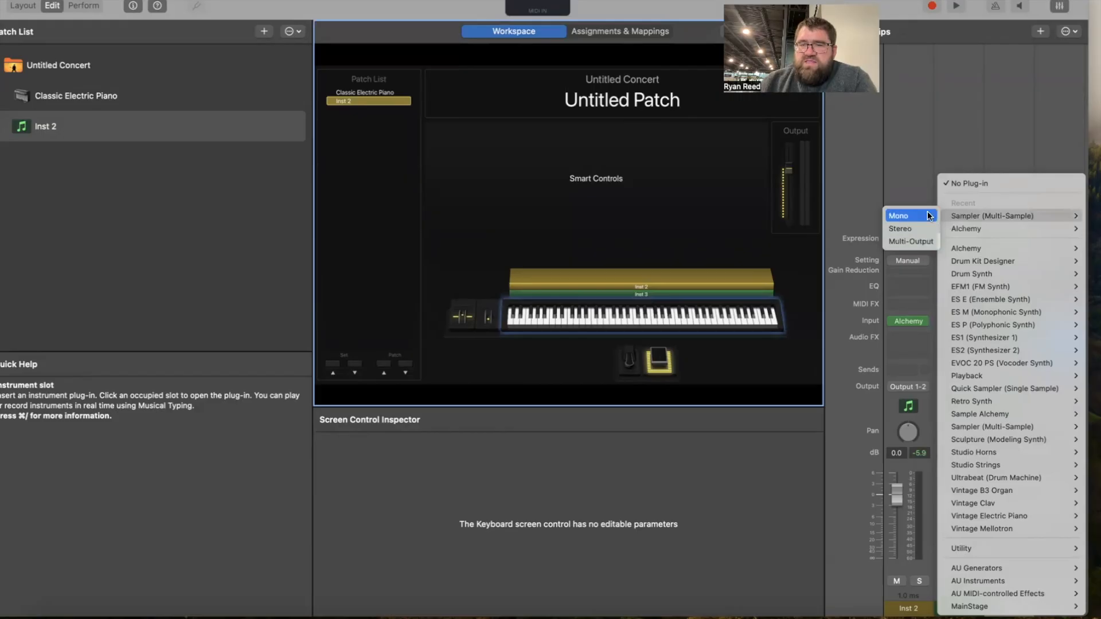
left_click(965, 216)
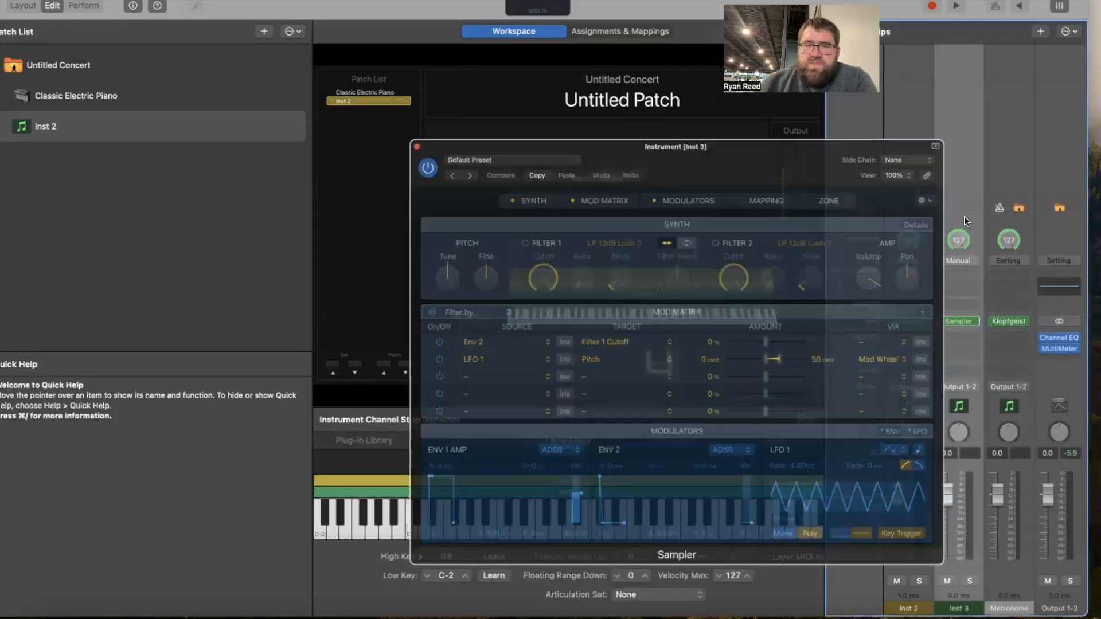
left_click_drag(778, 174, 497, 135)
left_click(502, 122)
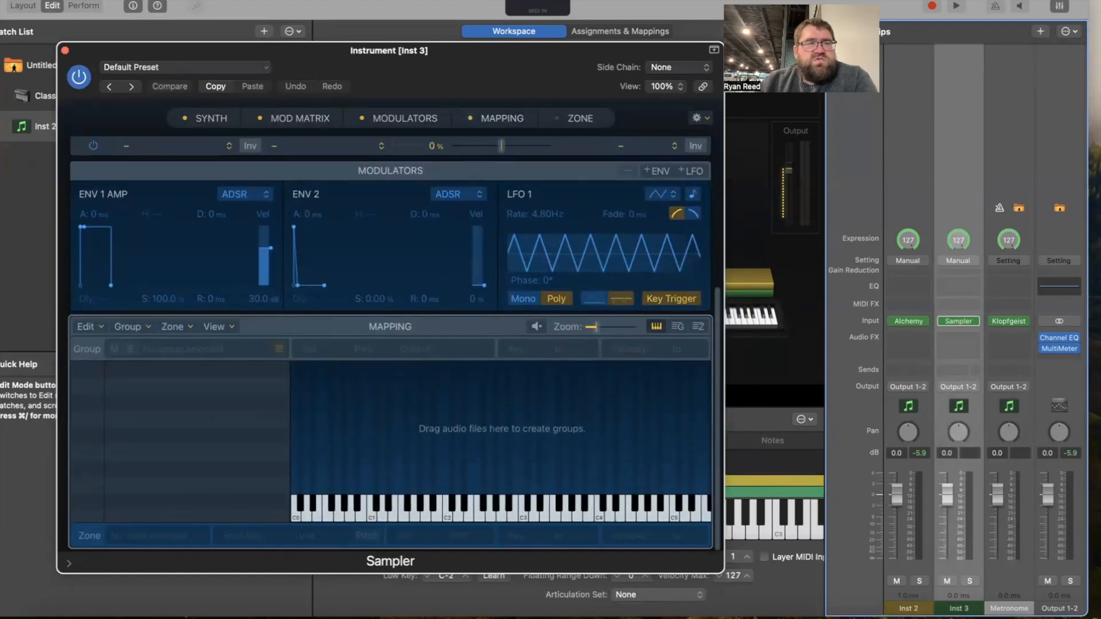
Minimize the concert window, bring up the Voiceovers folder in Finder, and arrange it beside the Sampler window.
key("super+m")
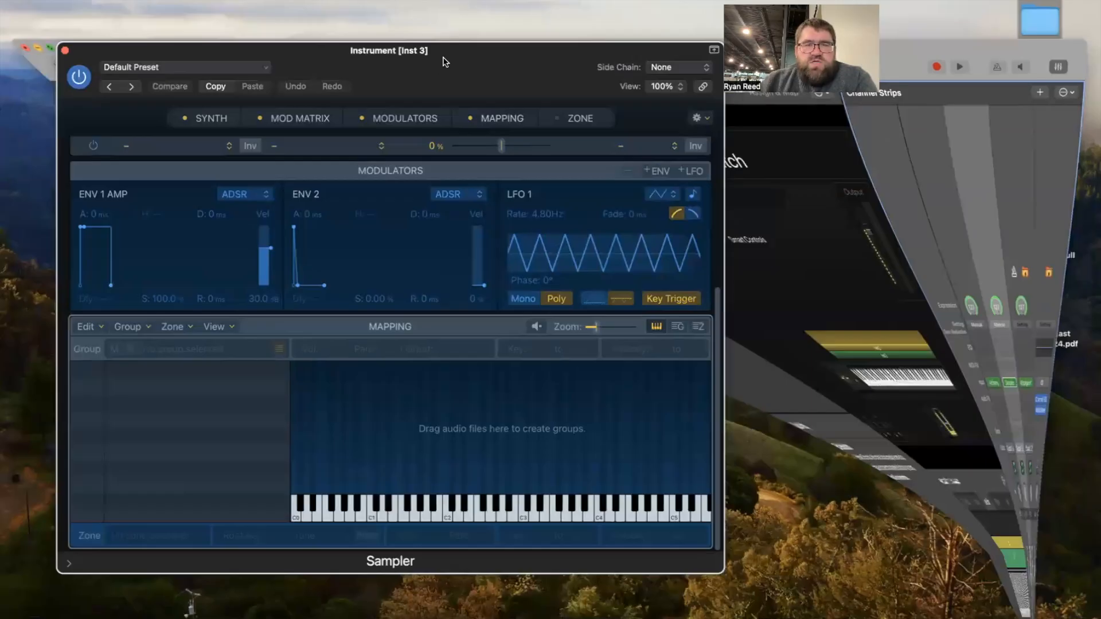
left_click(987, 617)
left_click_drag(838, 171, 864, 147)
left_click(515, 53)
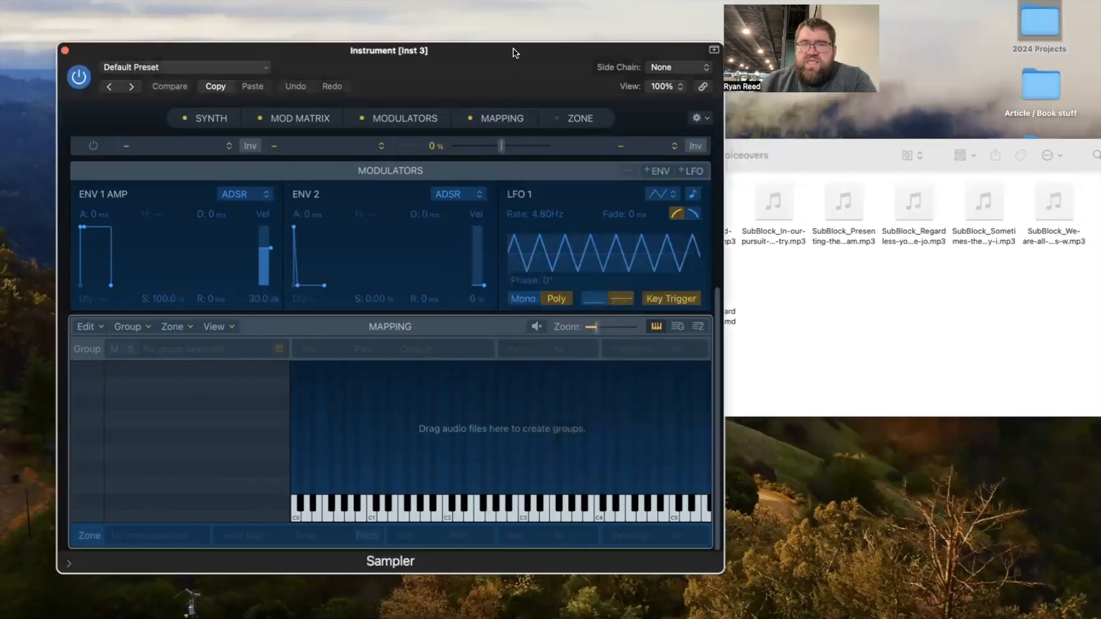
left_click_drag(515, 53, 506, 31)
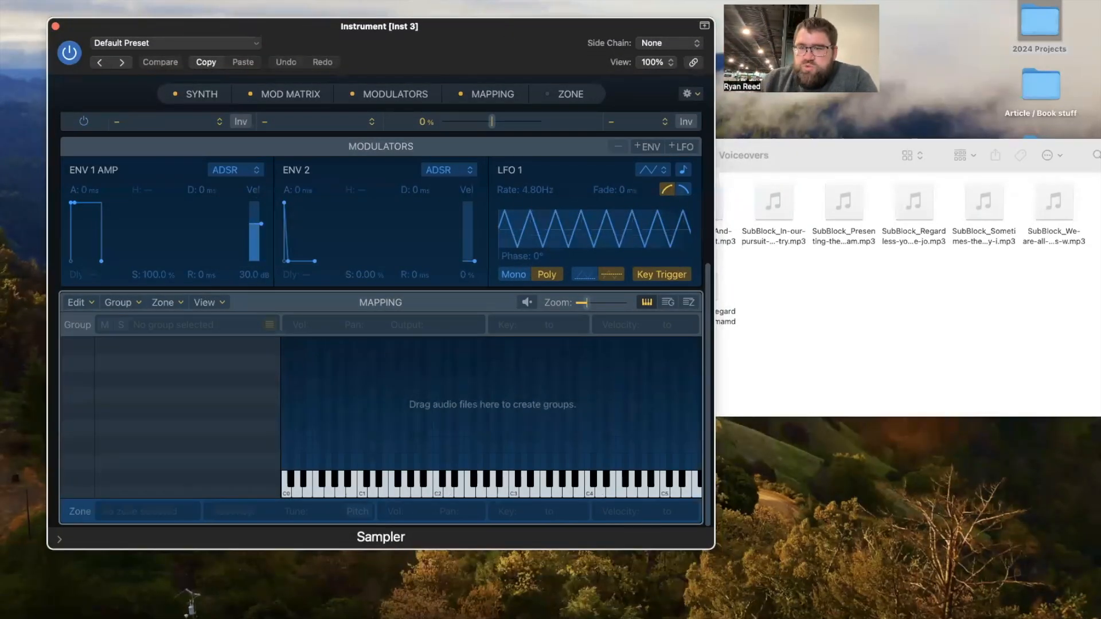
Map the SubBlock_Regardless voiceover MP3 to key F4 and turn on 1 Shot playback in its zone settings.
left_click(915, 203)
left_click_drag(873, 248, 618, 497)
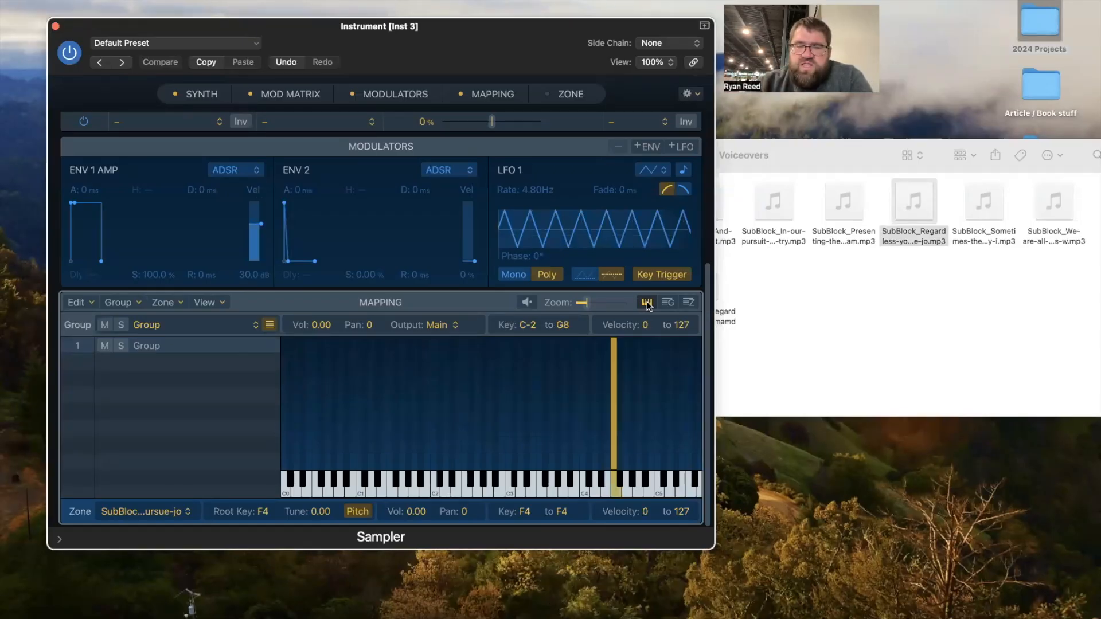
left_click(689, 303)
scroll(604, 407, "right", 5)
scroll(606, 407, "right", 5)
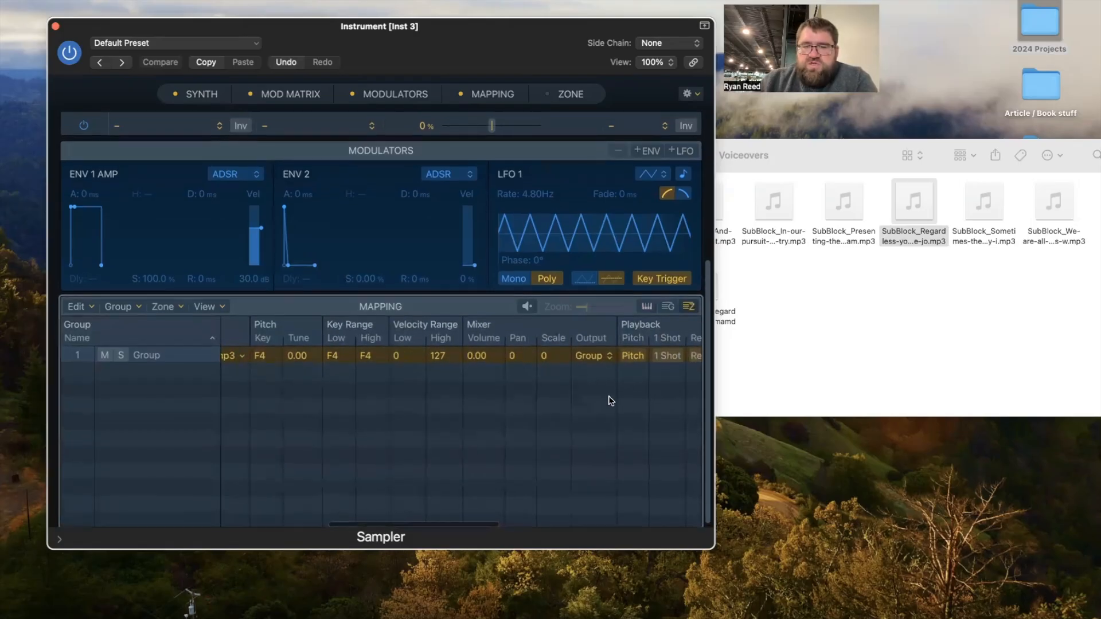
scroll(668, 358, "right", 3)
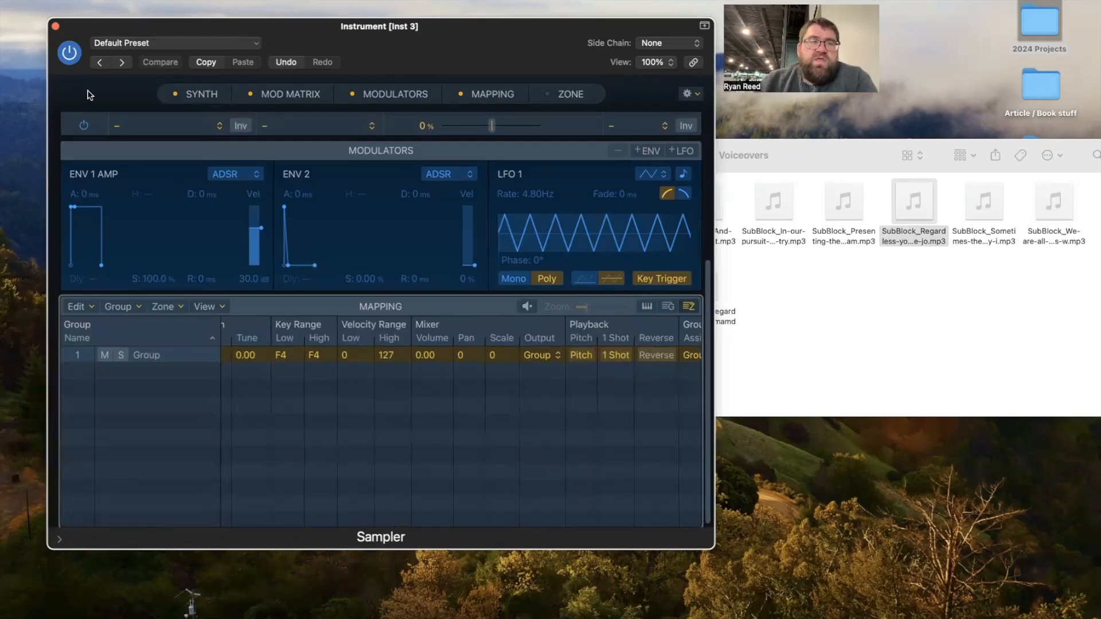
Close the Sampler and return to the MainStage concert window to audition the F4 key.
left_click(55, 26)
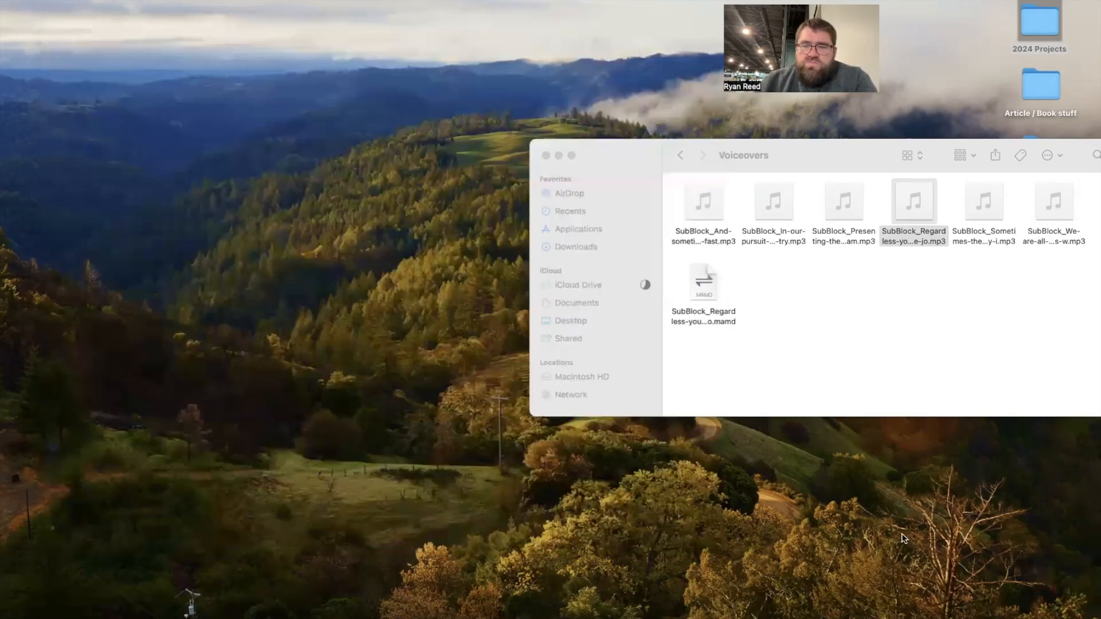
left_click(1019, 615)
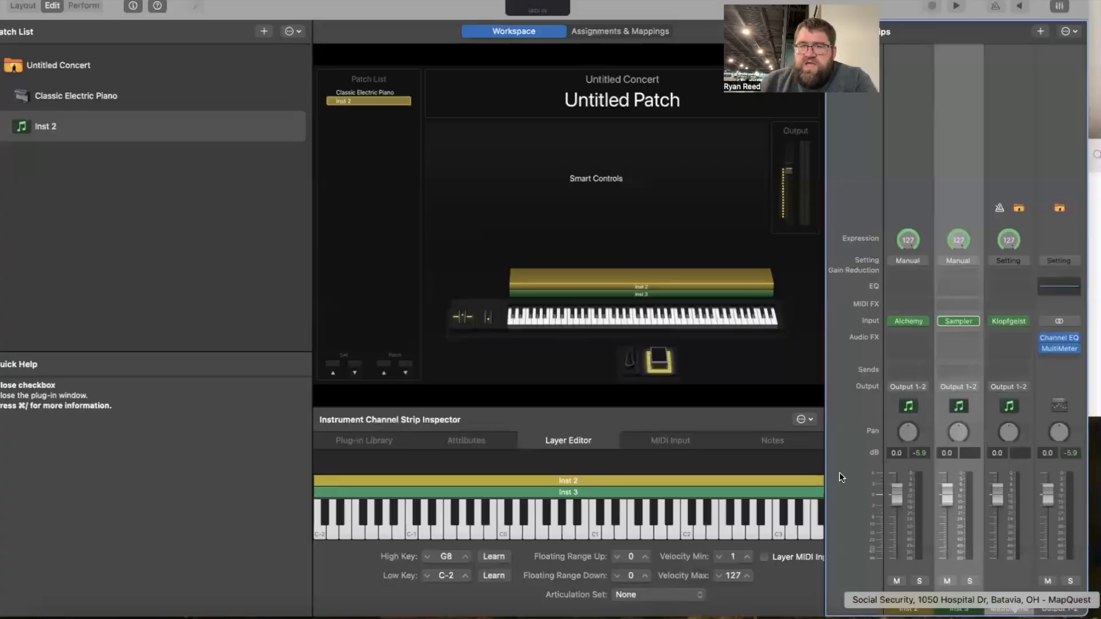
left_click(696, 324)
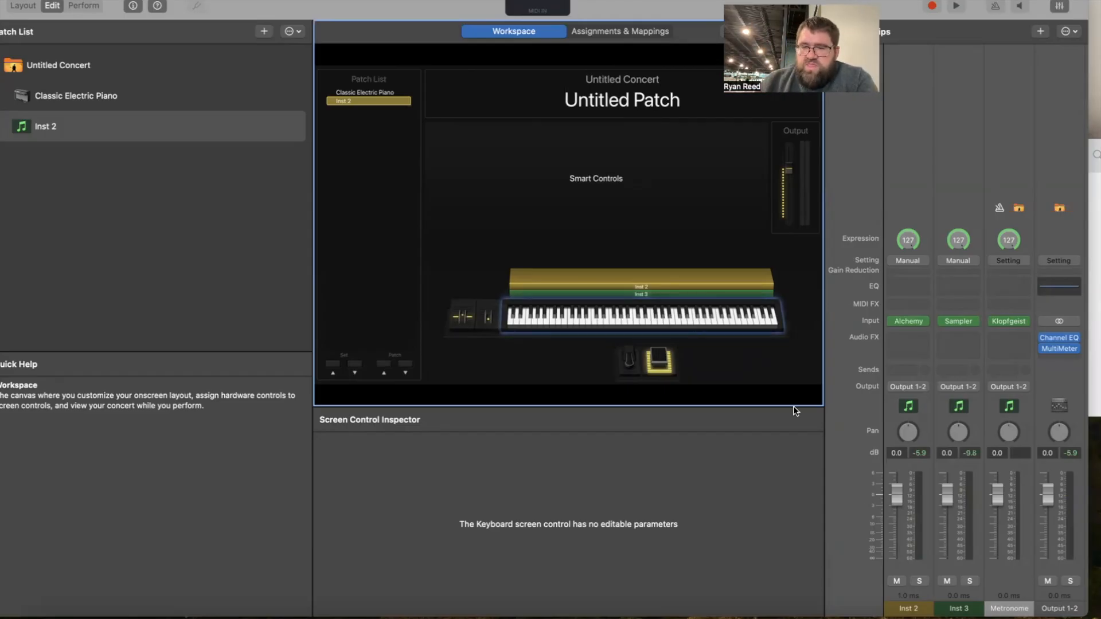
Set the Low Key of the Inst 3 layer to F4.
left_click(957, 556)
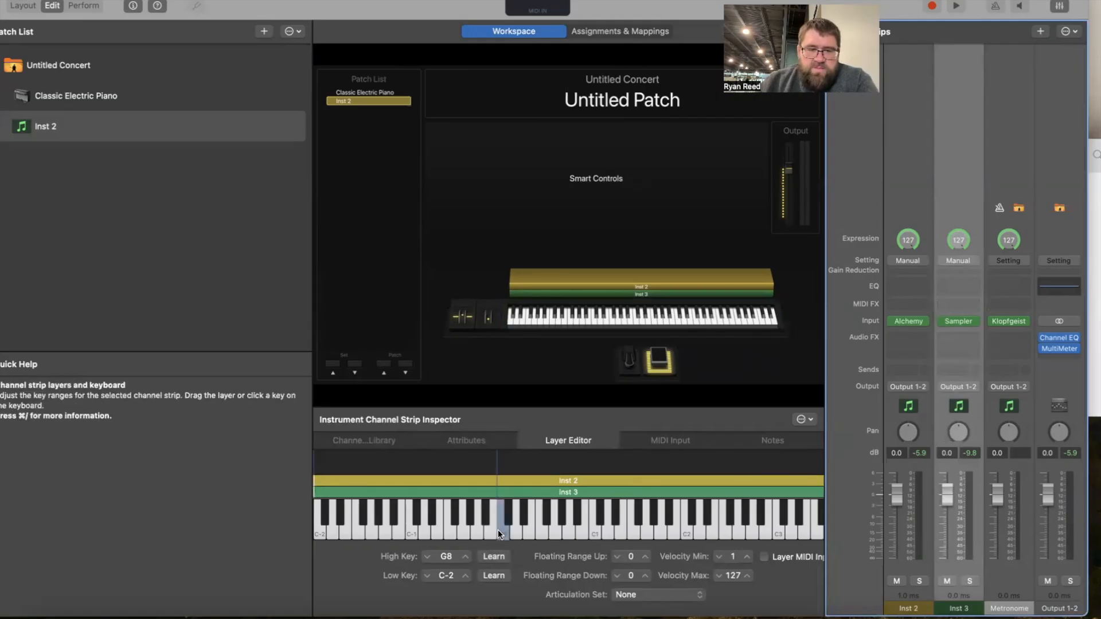
left_click(444, 575)
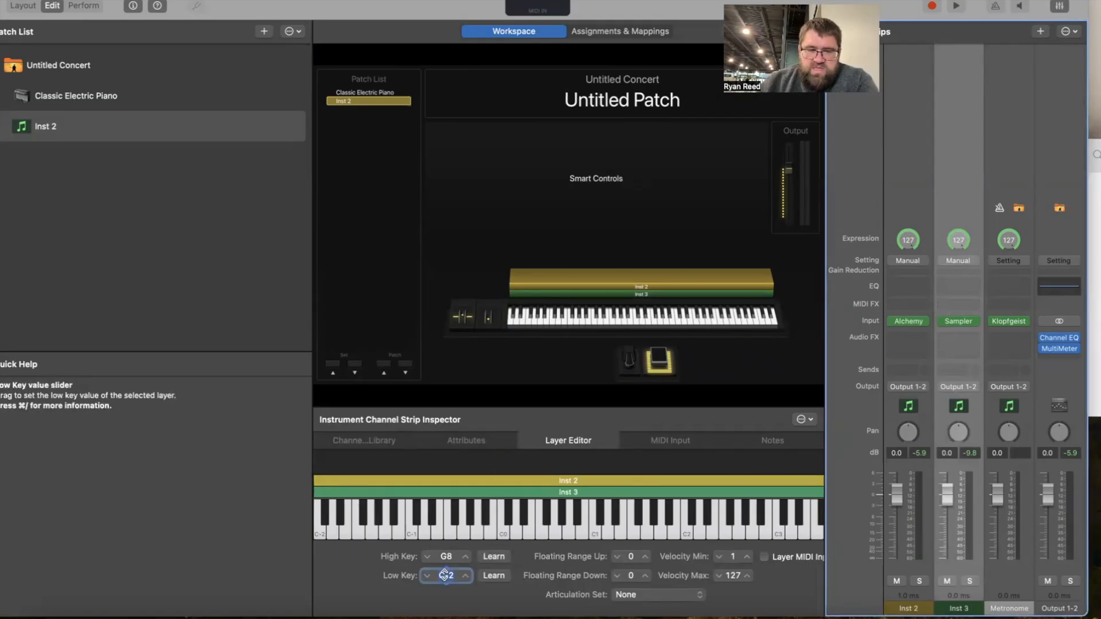
type("f4")
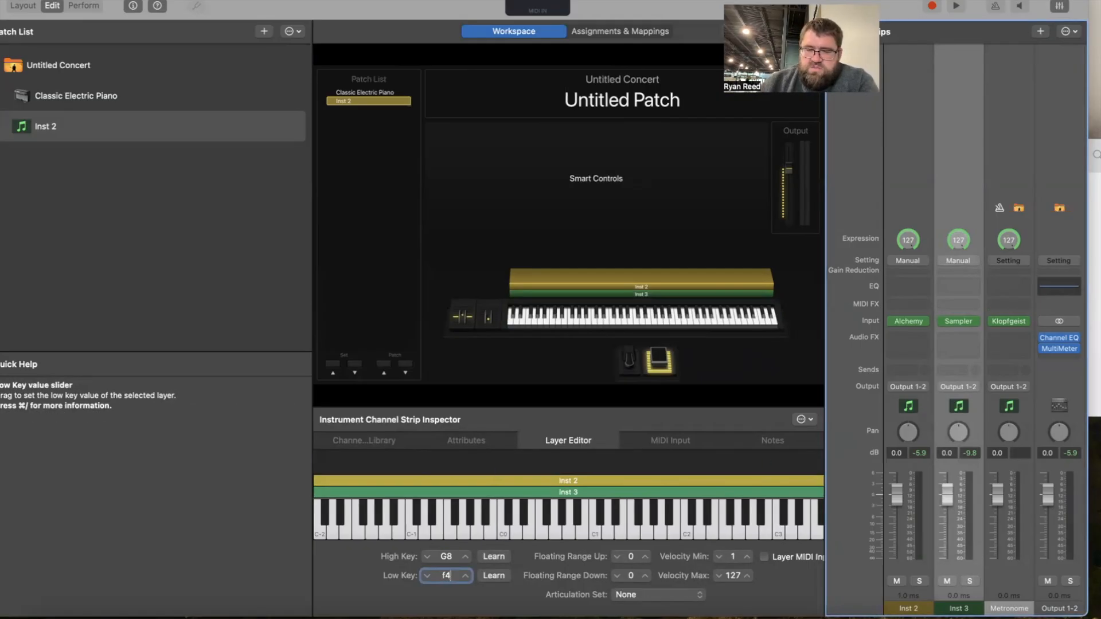
key("Return")
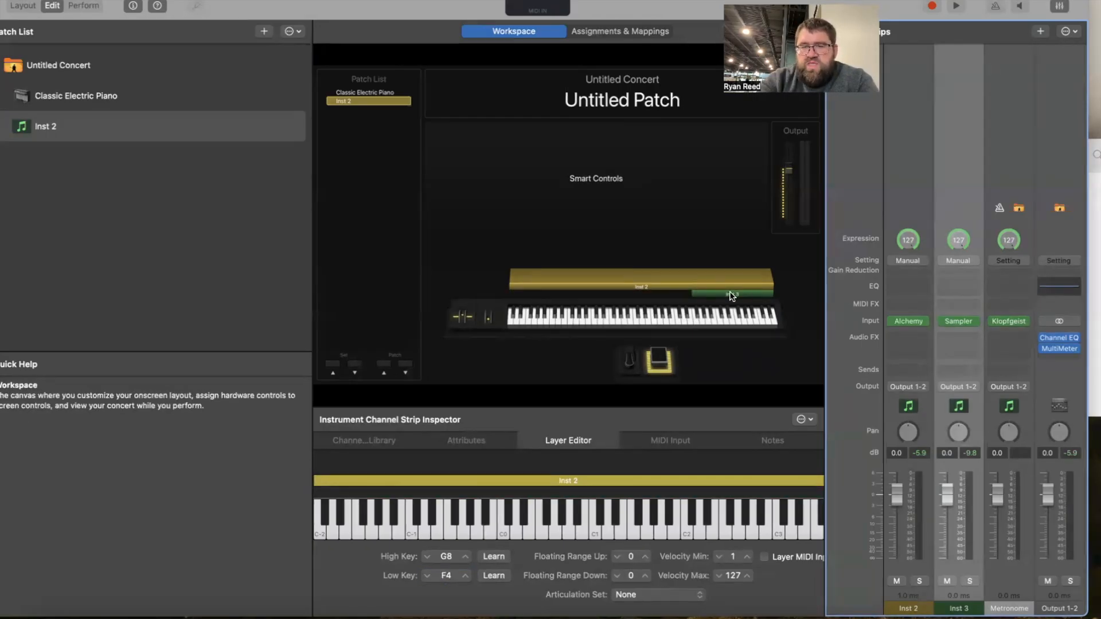
Set the High Key of the Inst 2 layer to E4 and audition the F4 key on the on-screen keyboard.
left_click(907, 562)
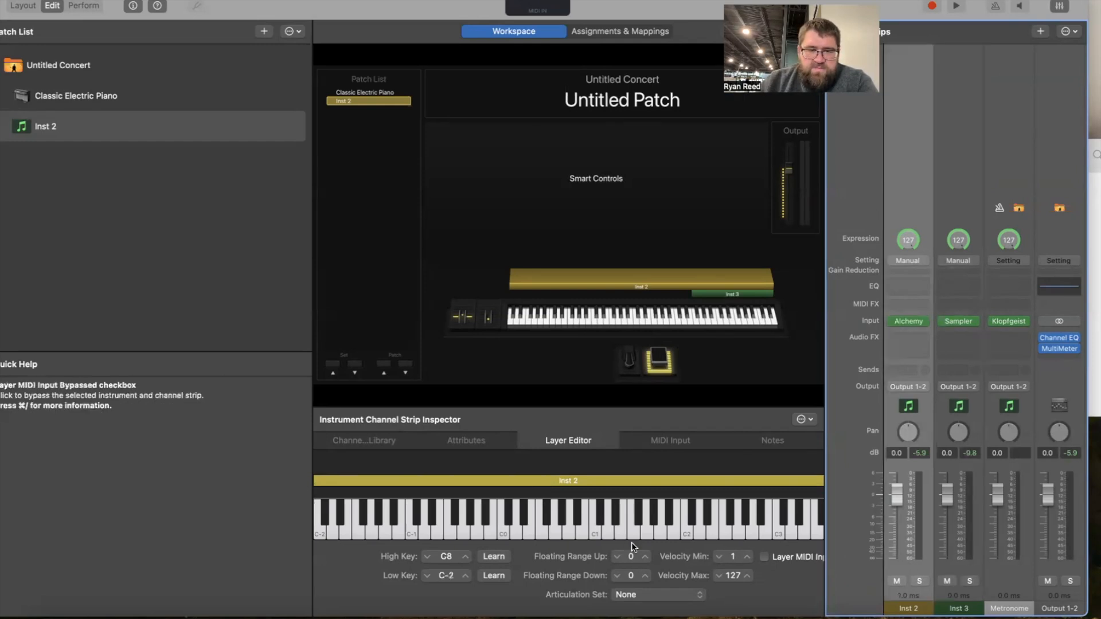
double_click(448, 556)
type("e4")
key("Return")
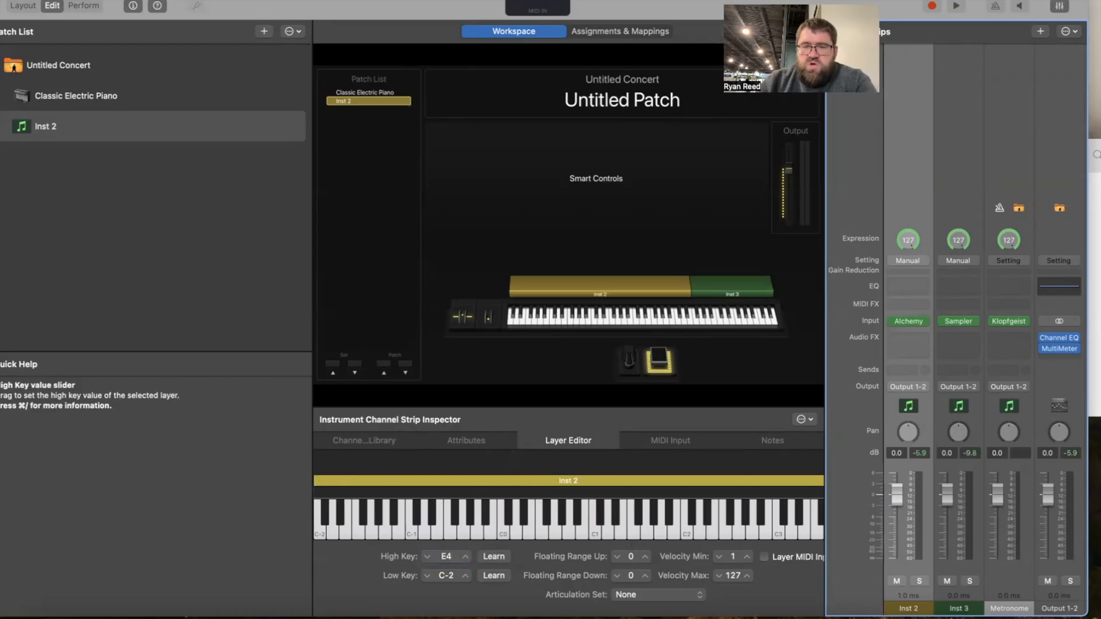
left_click(695, 323)
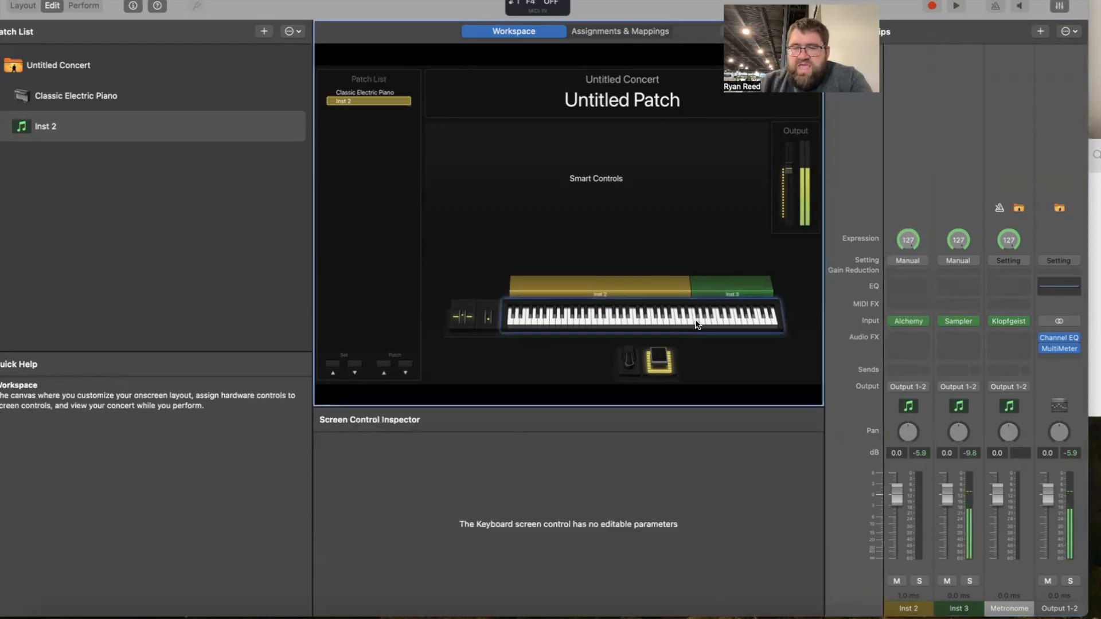